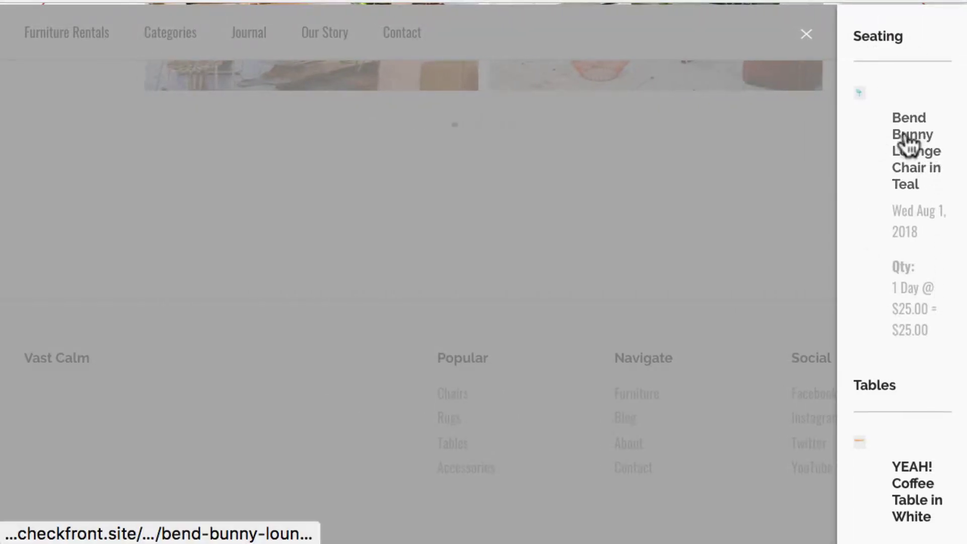
Review the furniture items in the cart summary and view the full cart
scroll(905, 339, "down", 5)
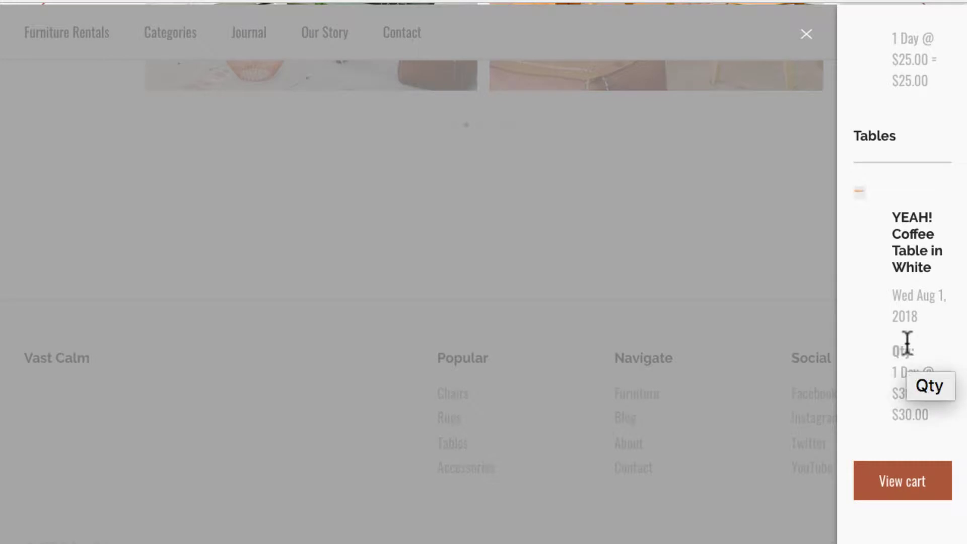
left_click(889, 483)
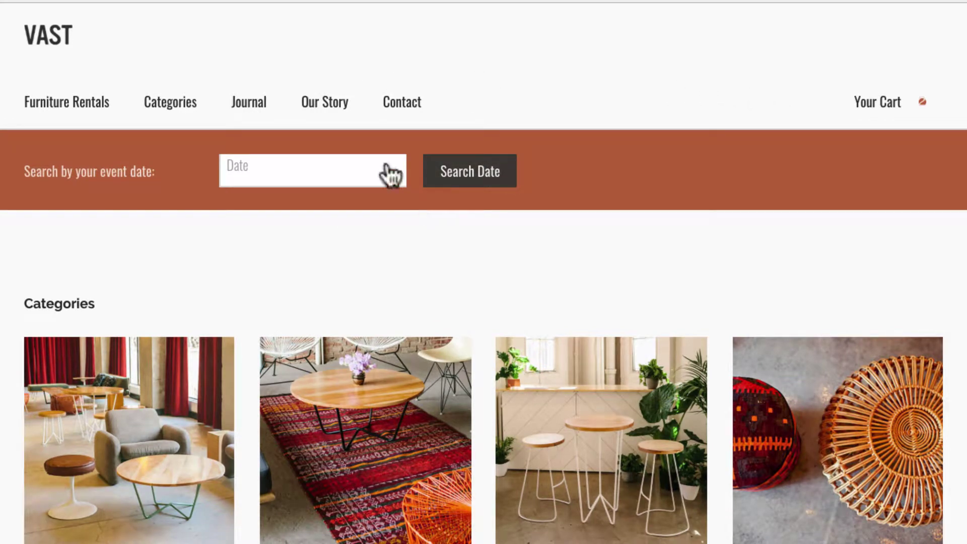
Choose August 18, 2018 as the event date in the search bar above the categories
left_click(310, 173)
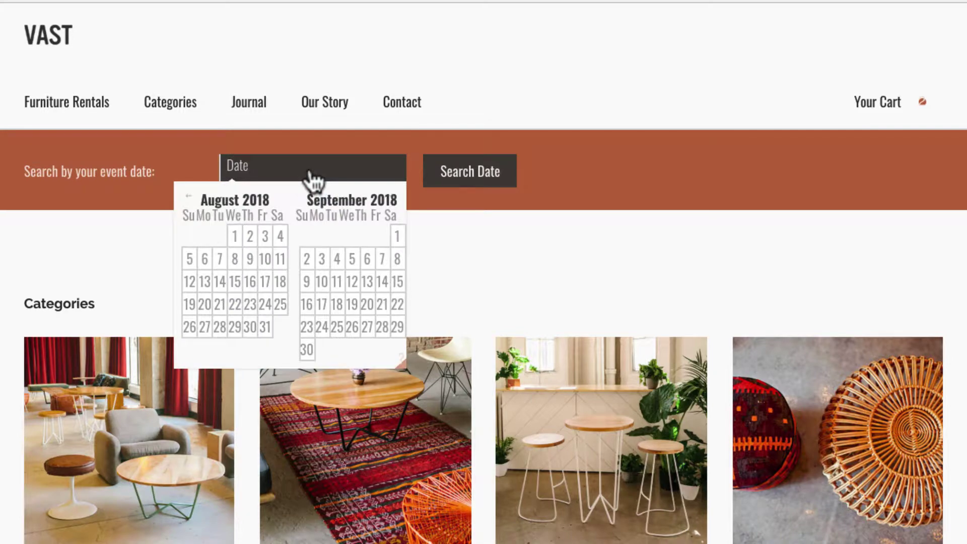
left_click(280, 281)
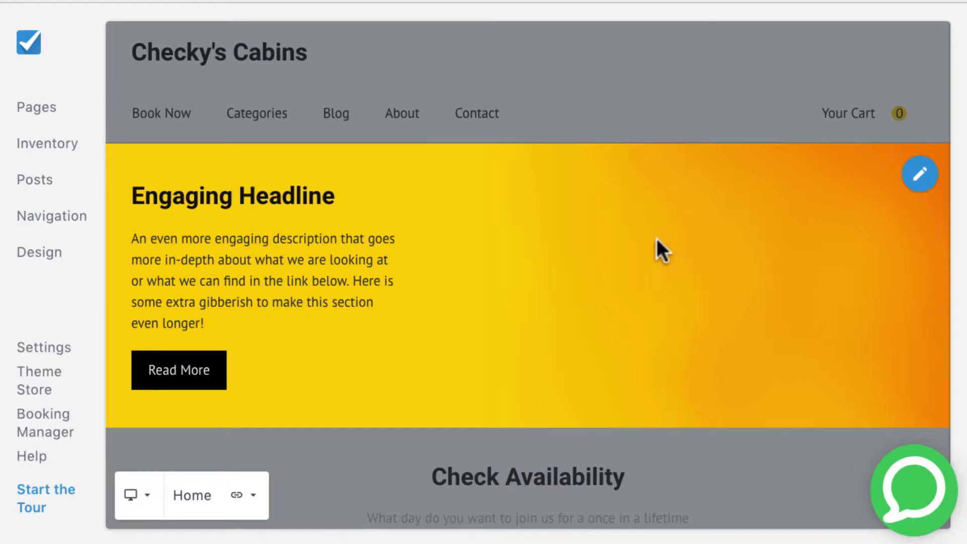
Change the Checky's Cabins site design from the yellow style to the rust-orange one
left_click(41, 256)
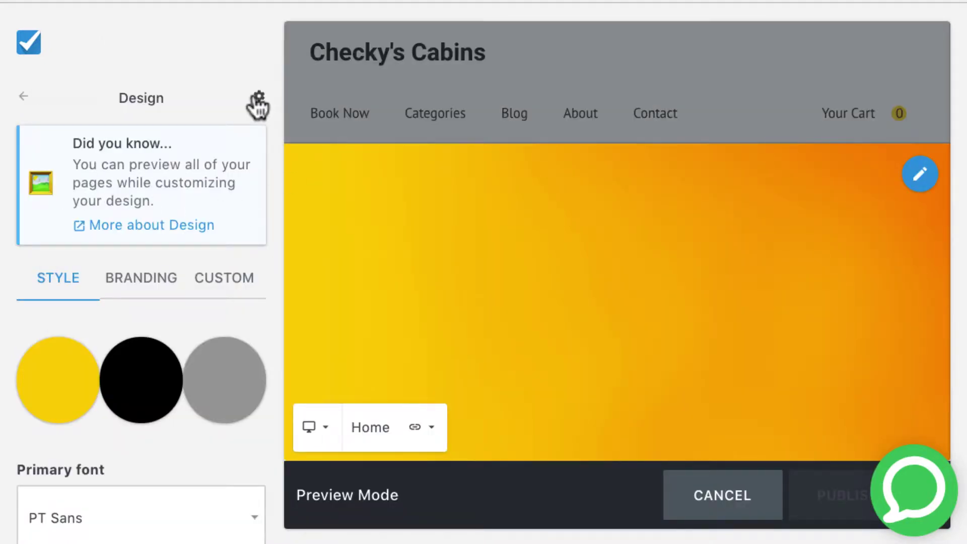
left_click(258, 101)
left_click(170, 279)
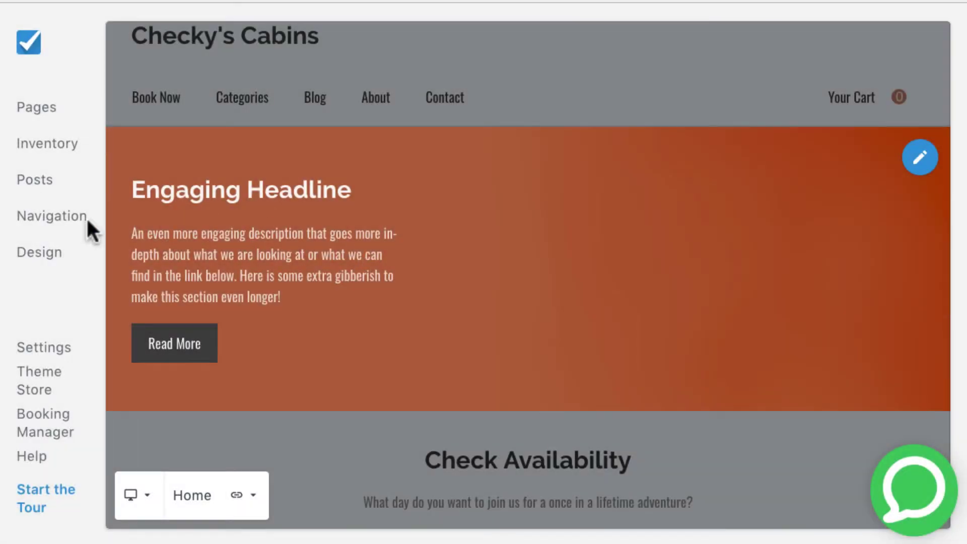
Examine the site's navigation menus and their submenu links, and view the Cabins category on the booking page
left_click(30, 217)
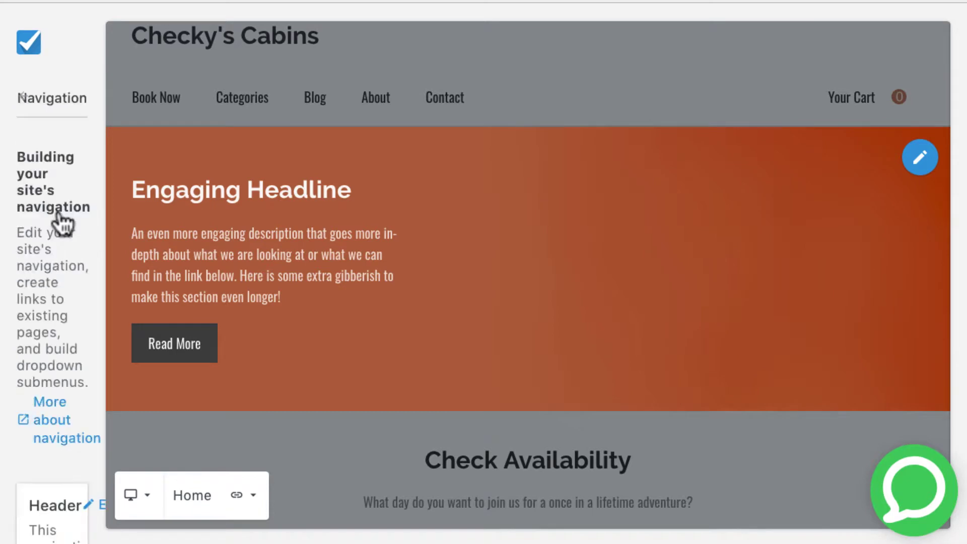
scroll(108, 348, "down", 5)
scroll(108, 351, "down", 15)
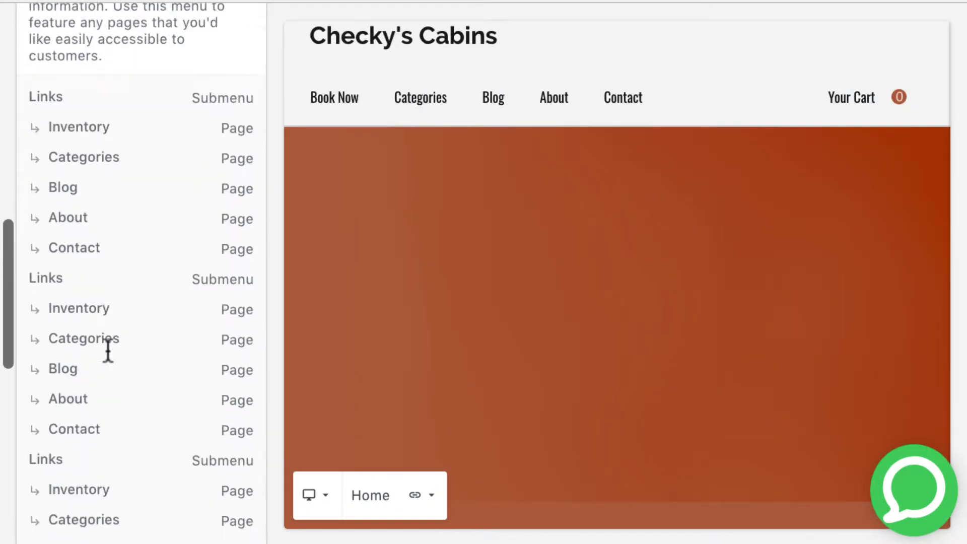
scroll(107, 351, "down", 3)
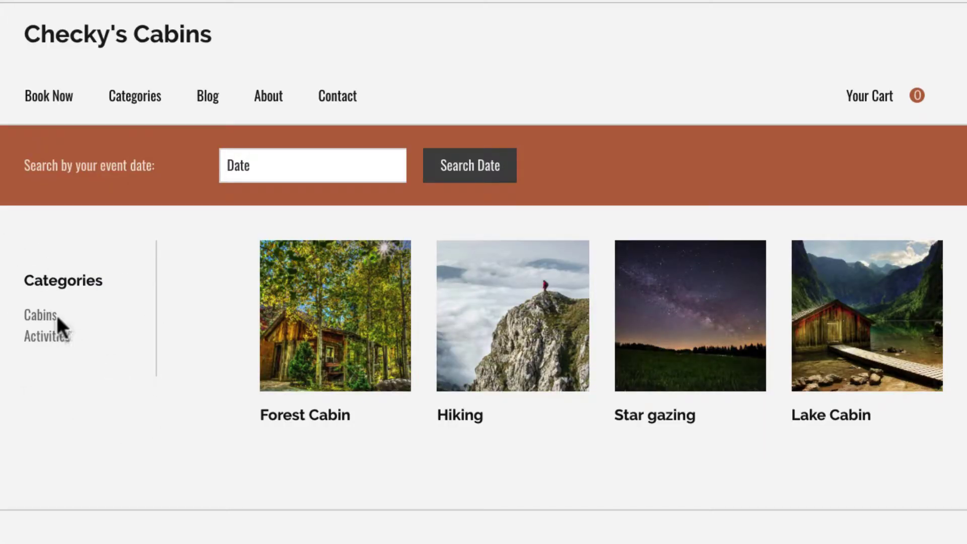
left_click(30, 317)
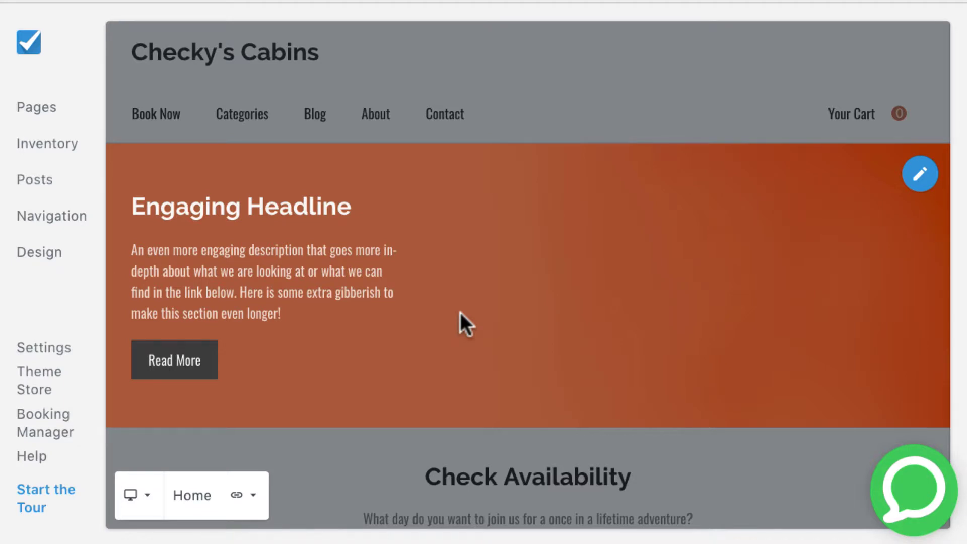
Inspect the Hero section's editable content, button and centering options, and close its editor without changes
left_click(917, 175)
scroll(806, 332, "down", 10)
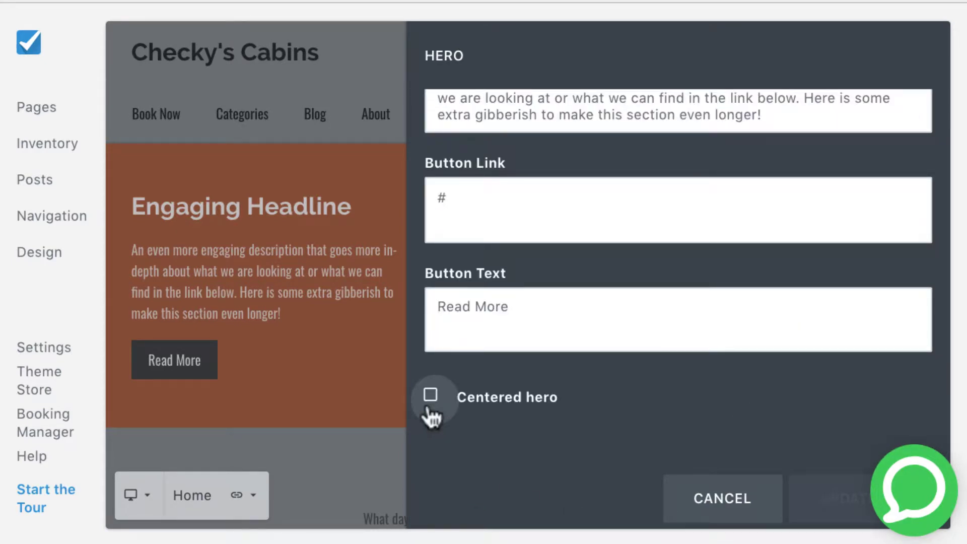
left_click(740, 514)
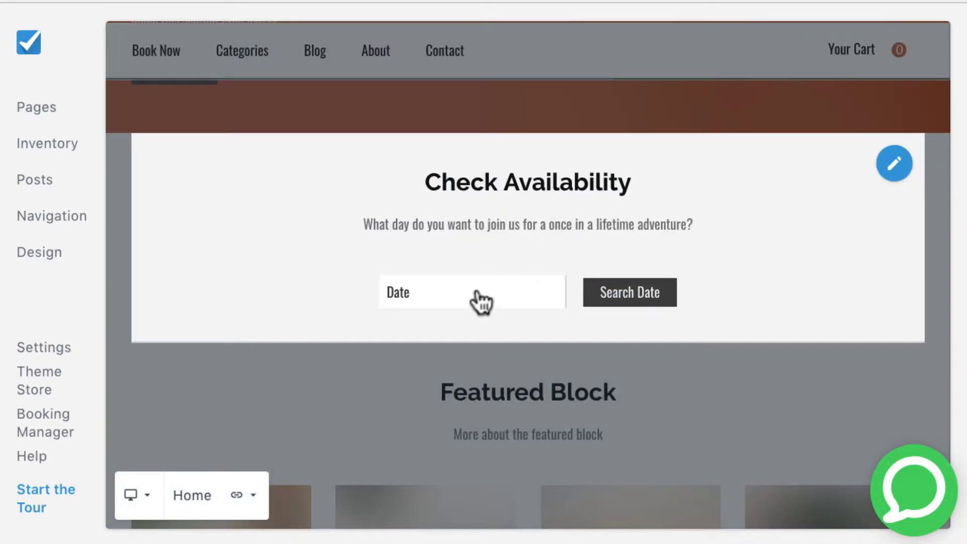
Pick September 24, 2018 as the date in the Check Availability section
left_click(478, 295)
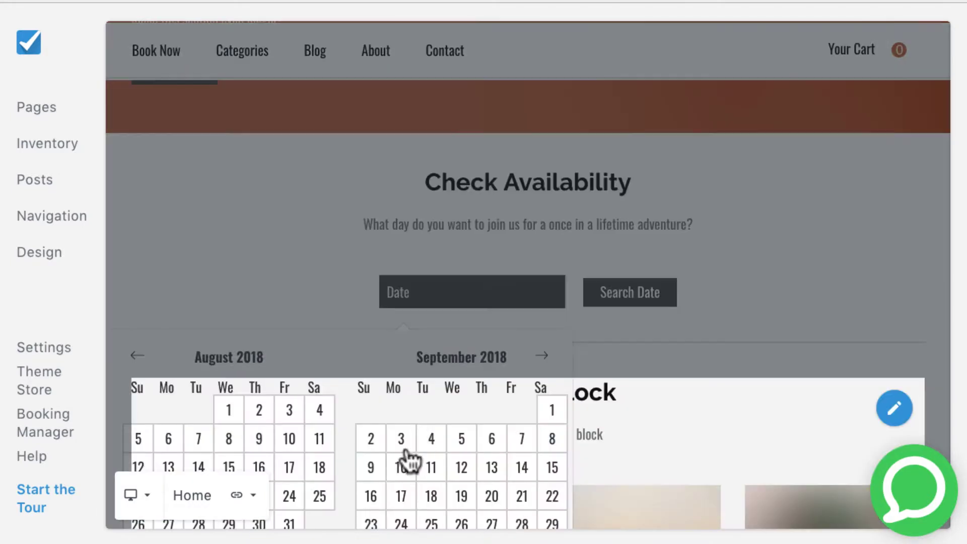
scroll(406, 463, "down", 1)
scroll(405, 463, "down", 3)
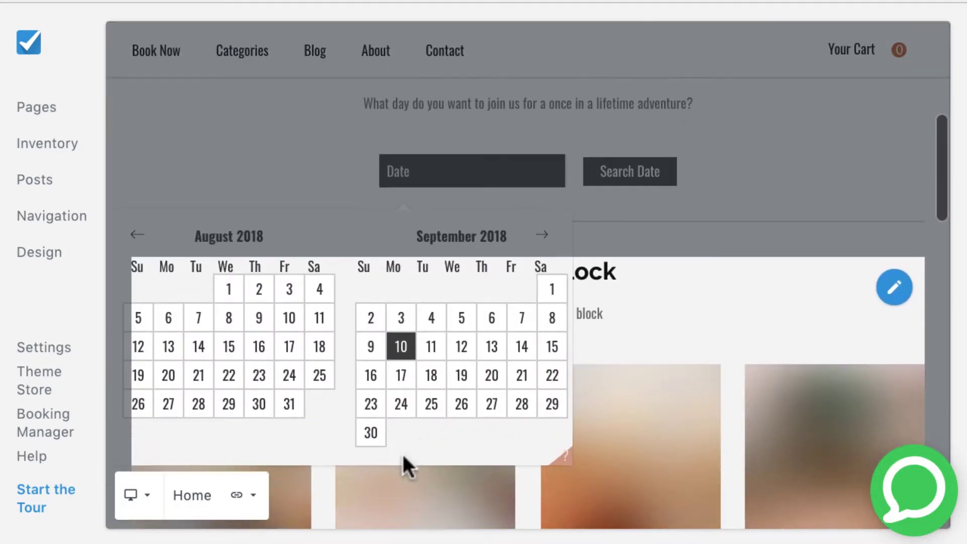
left_click(406, 400)
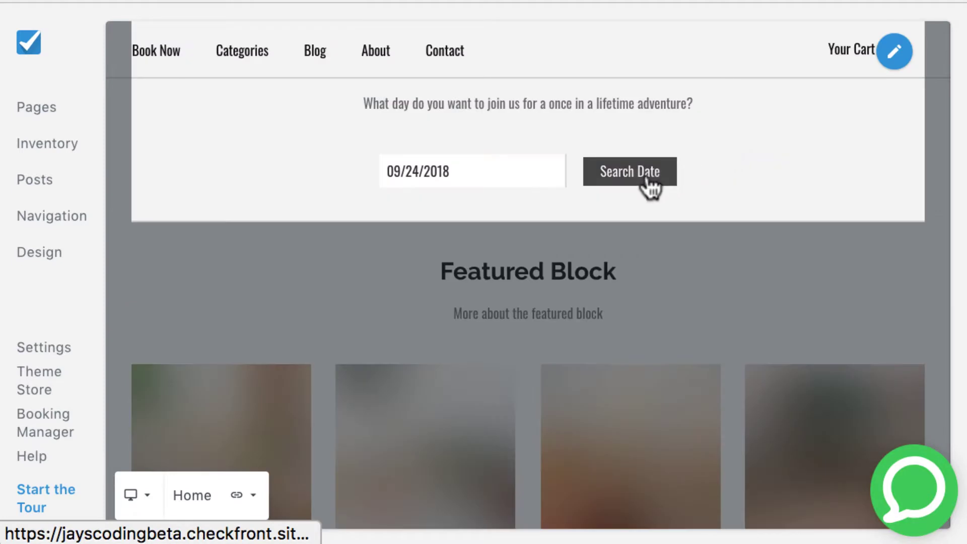
Look over the Featured Block section and its four feature items on the home page
scroll(845, 197, "down", 4)
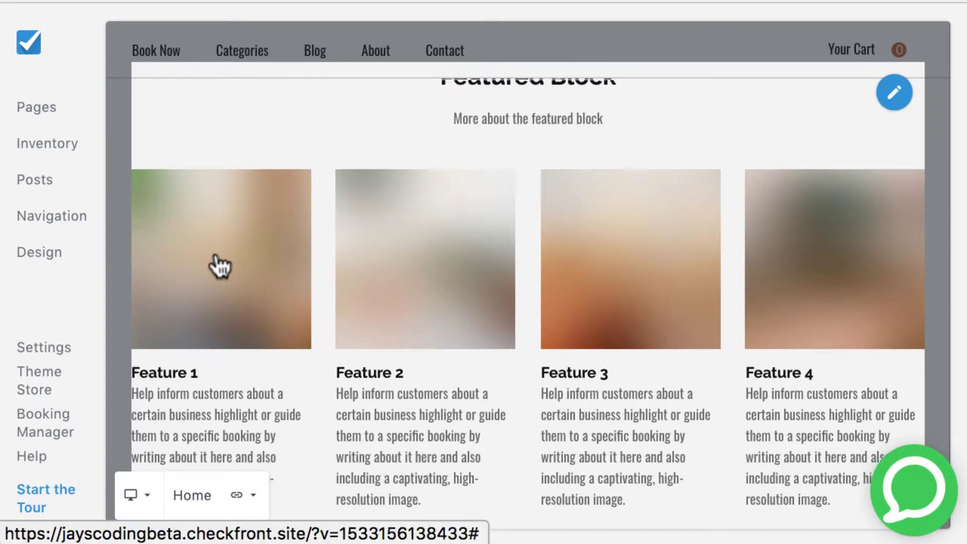
scroll(492, 364, "up", 7)
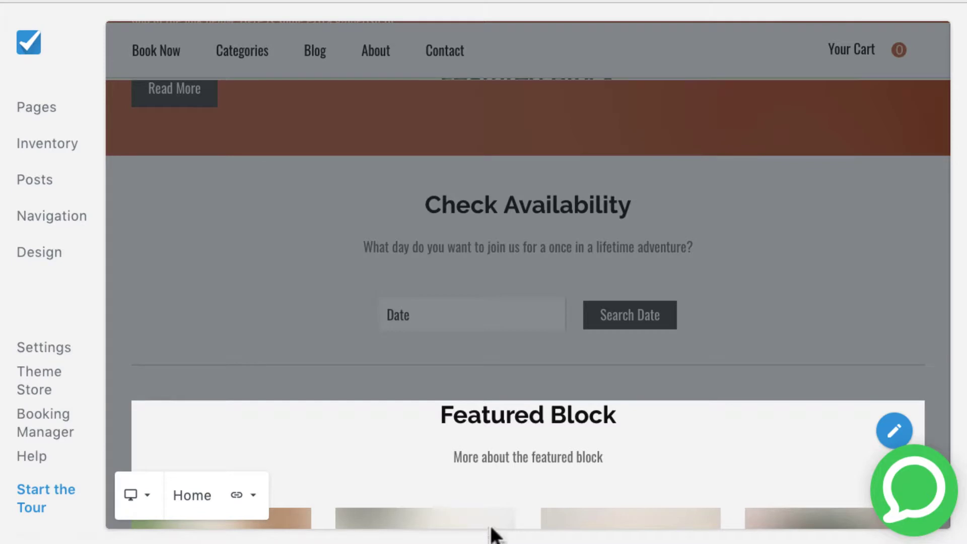
scroll(756, 345, "down", 2)
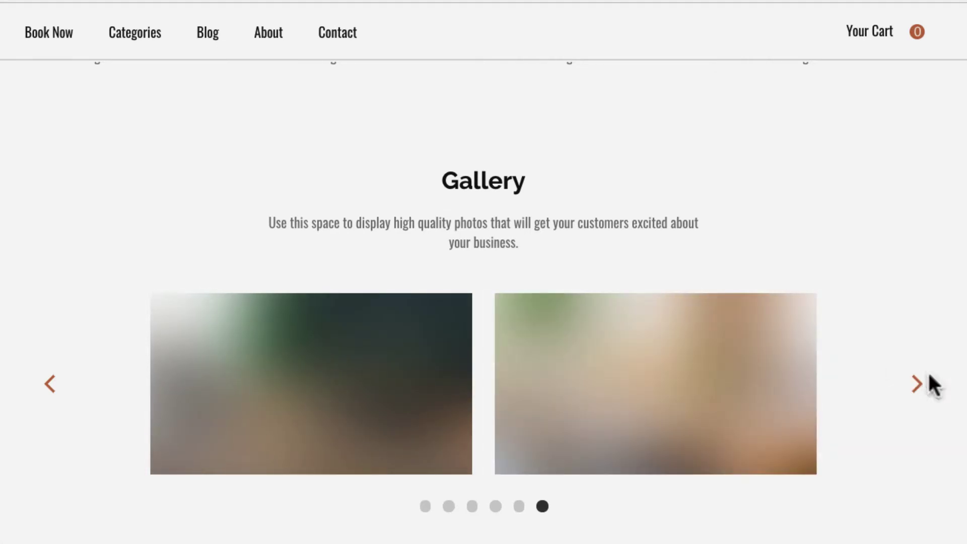
Advance the Gallery carousel, enlarge the Title 1 image, and go to the next enlarged image
left_click(916, 387)
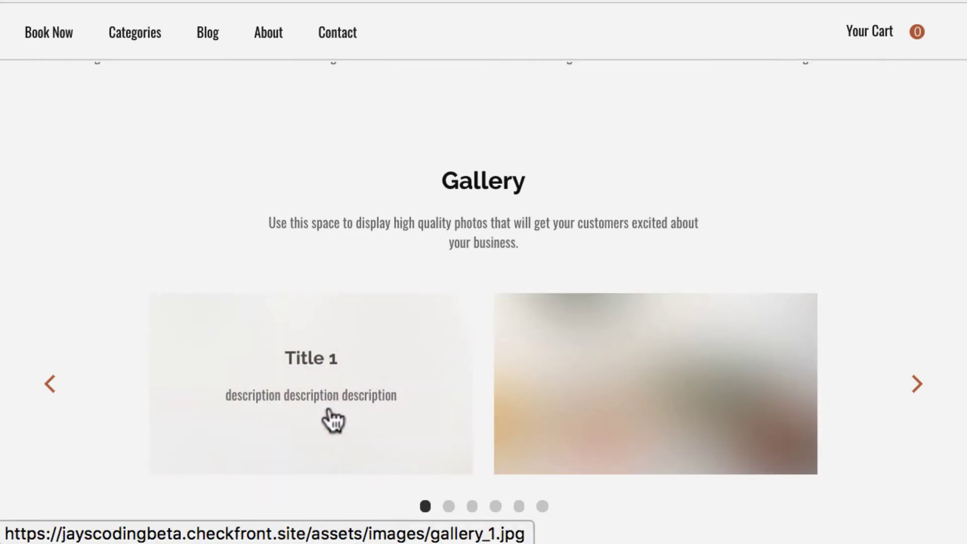
left_click(328, 412)
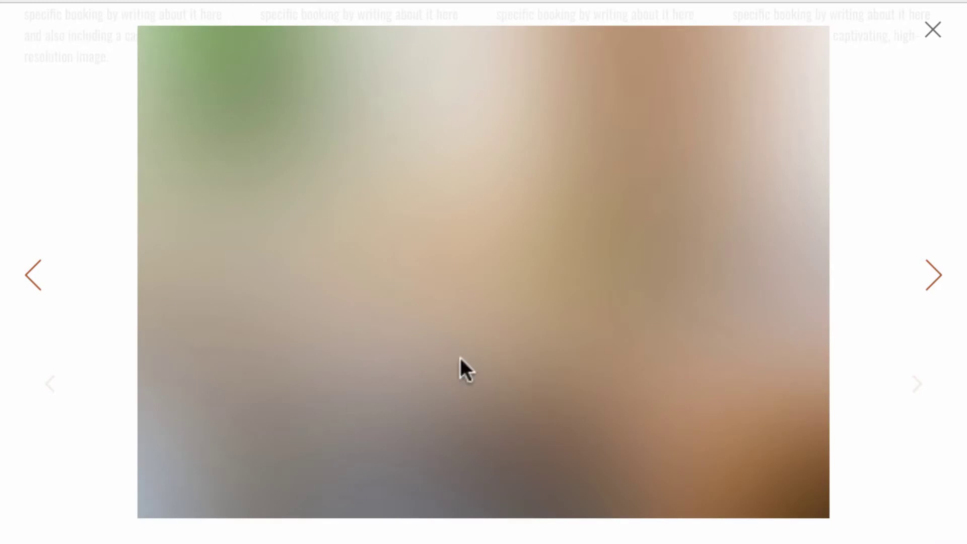
left_click(933, 282)
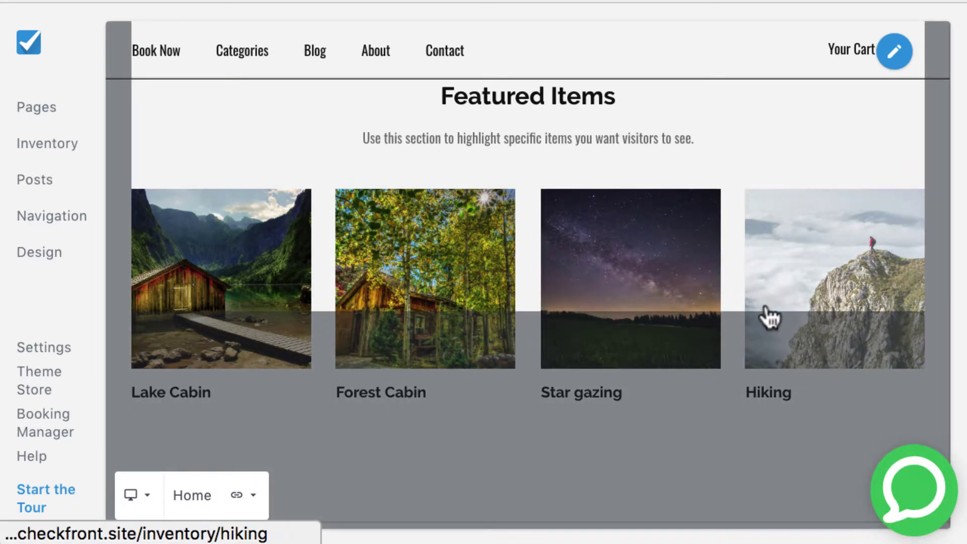
Show the next customer review in the Testimonials section
scroll(640, 241, "up", 8)
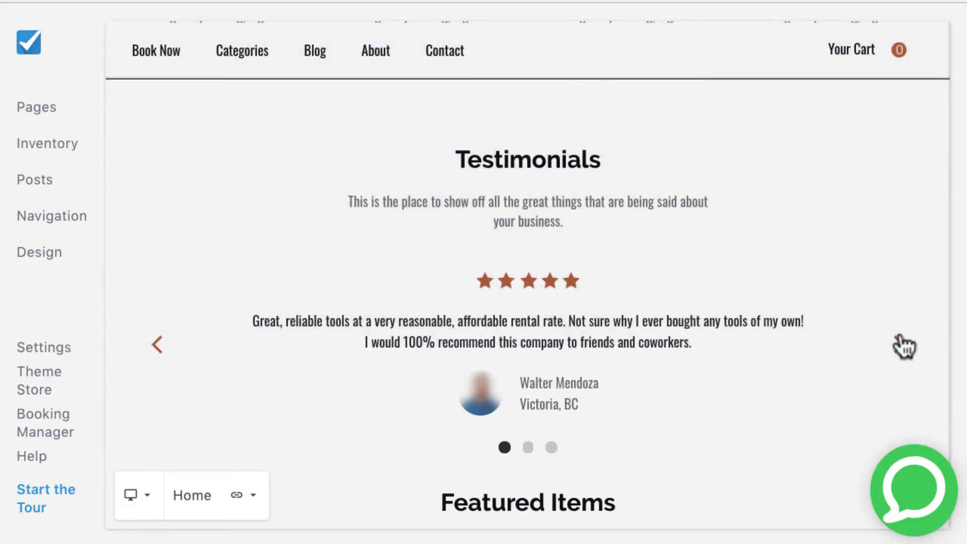
left_click(899, 346)
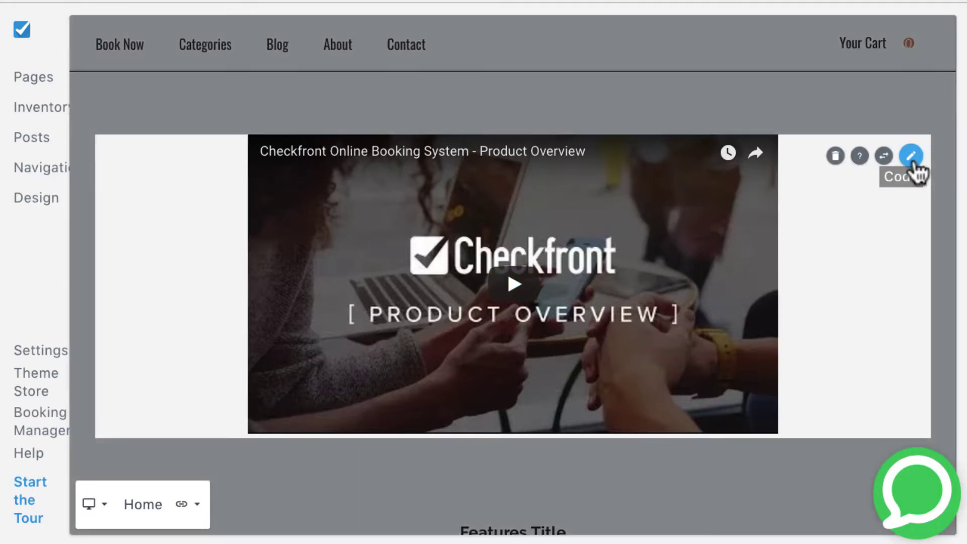
Inspect the embed code of the product overview video section, close it unchanged, and view the Features section
left_click(911, 155)
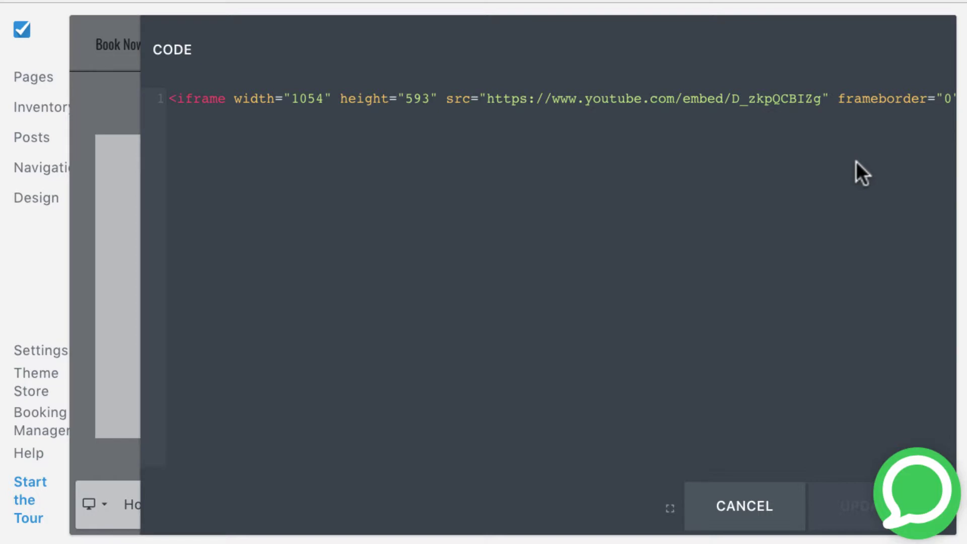
left_click(745, 507)
scroll(744, 506, "down", 8)
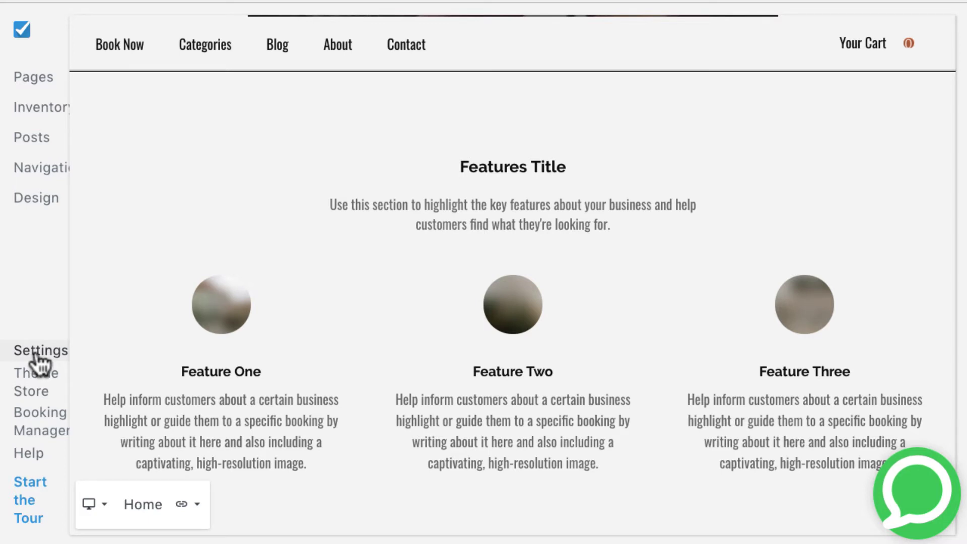
Check the Google Maps option in the Connected Services settings and view the Our location map section
left_click(37, 353)
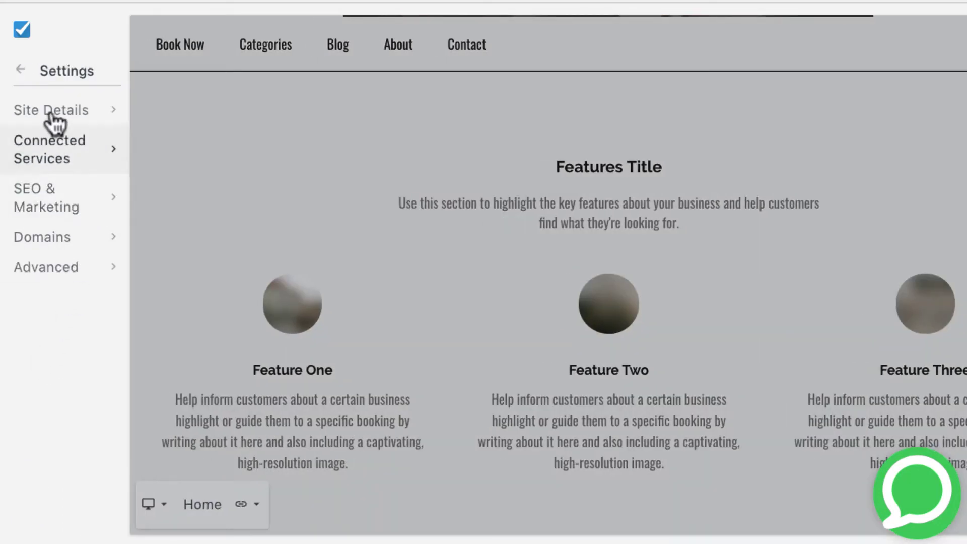
left_click(58, 151)
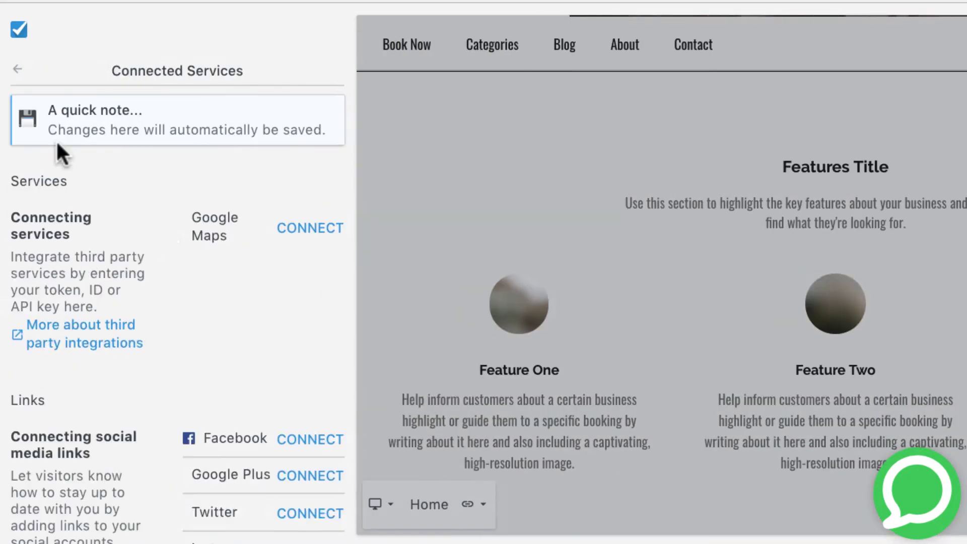
scroll(141, 255, "down", 3)
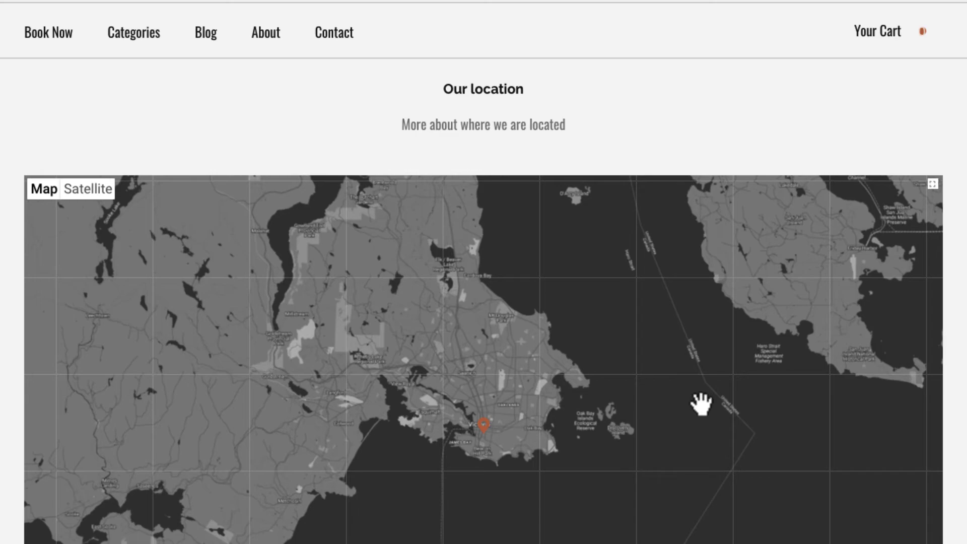
scroll(702, 403, "down", 3)
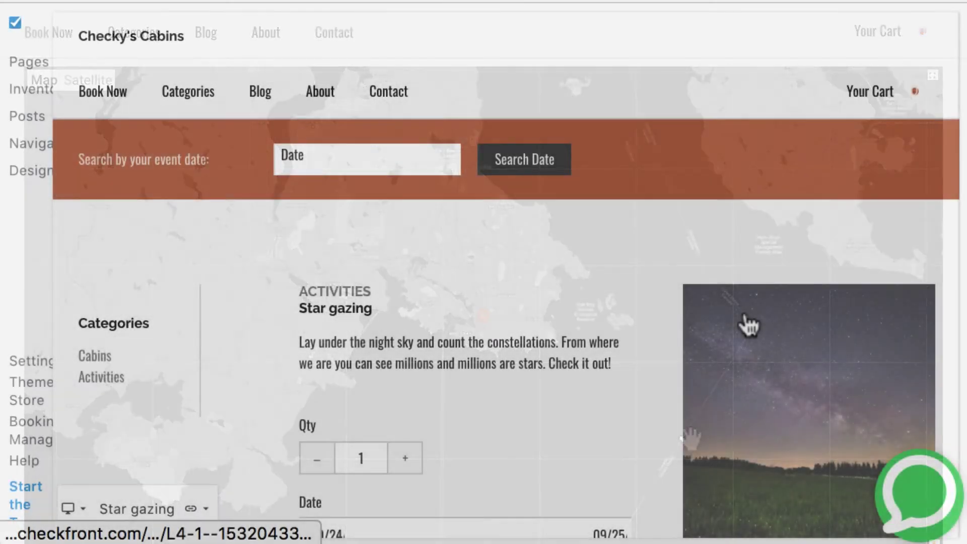
Review the Star gazing item page and start adding a section below its booking form
scroll(746, 325, "down", 3)
scroll(744, 313, "down", 5)
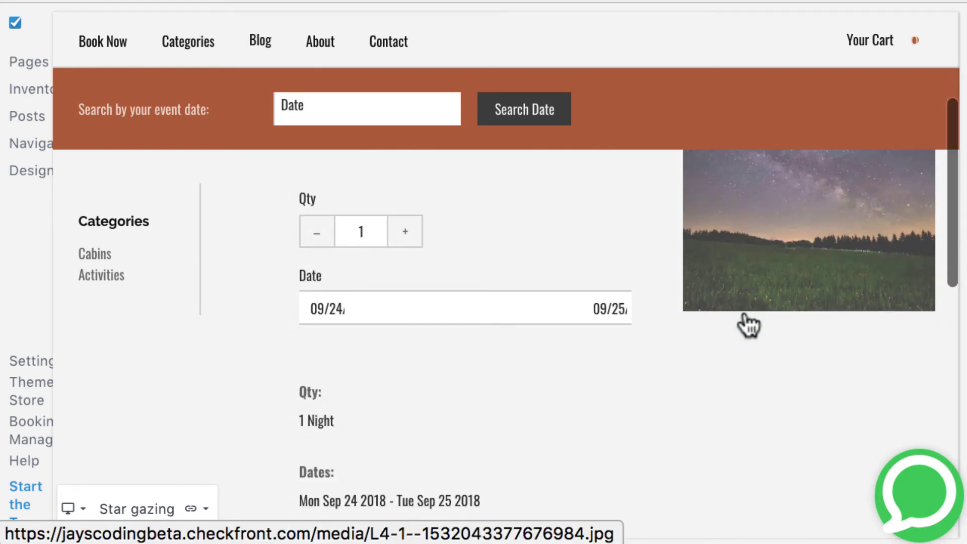
scroll(744, 309, "down", 5)
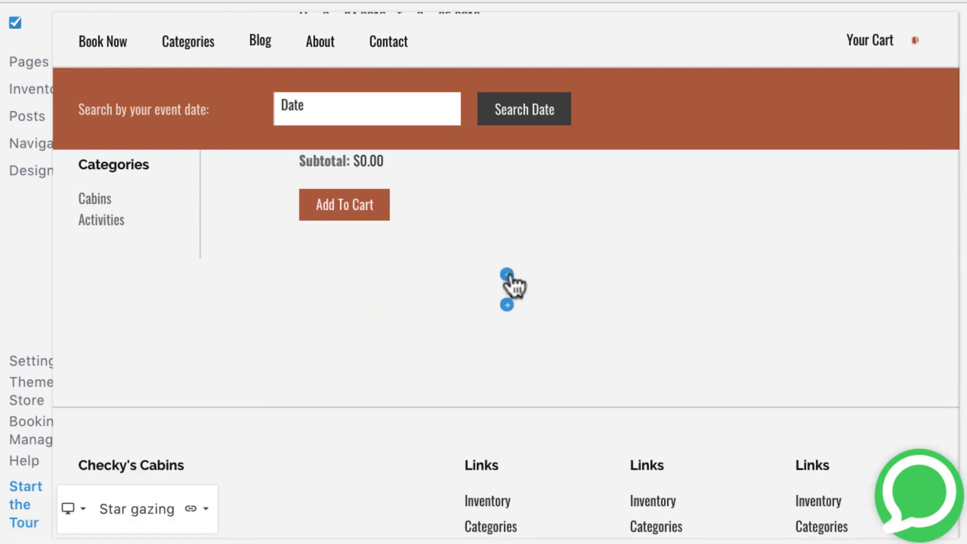
left_click(507, 276)
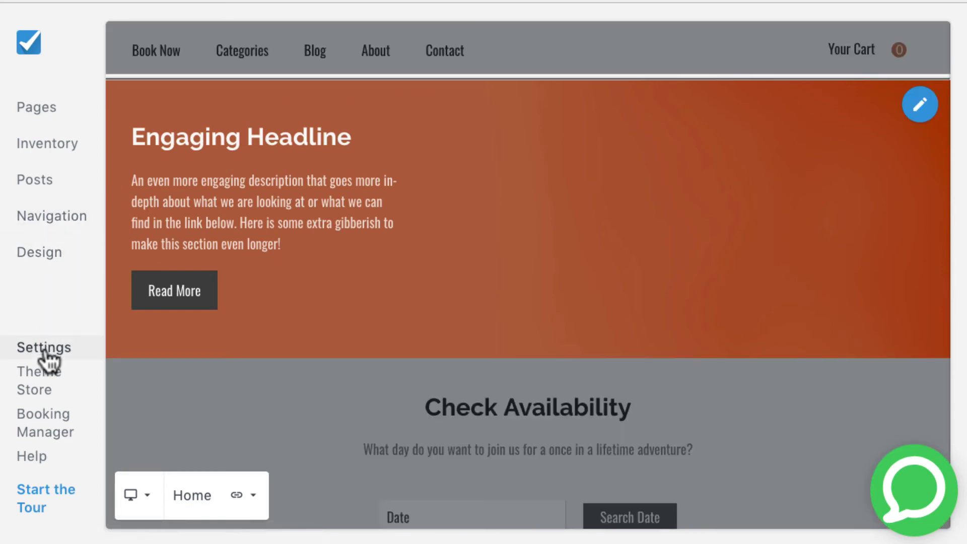
Open the Connected Services settings and review the social media accounts that can be linked
left_click(44, 347)
left_click(124, 189)
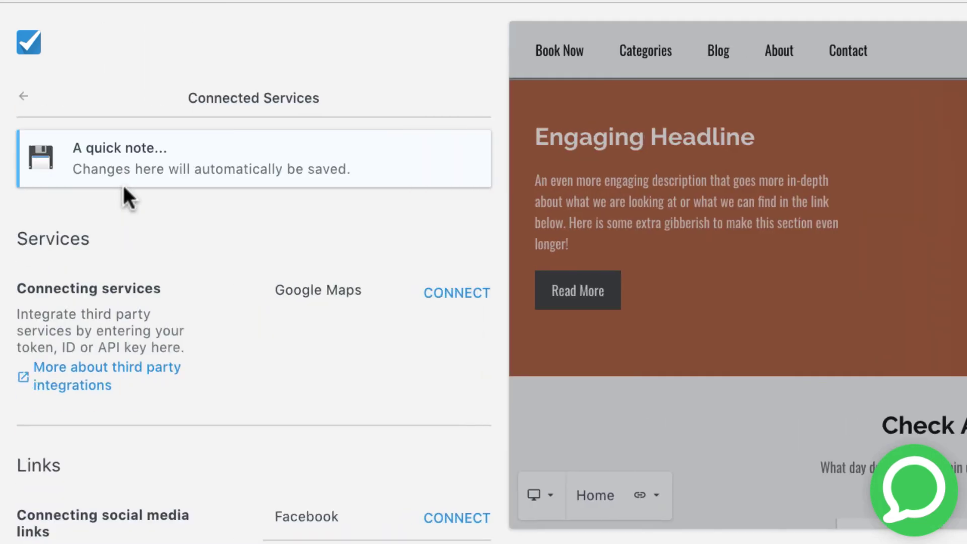
scroll(266, 305, "down", 6)
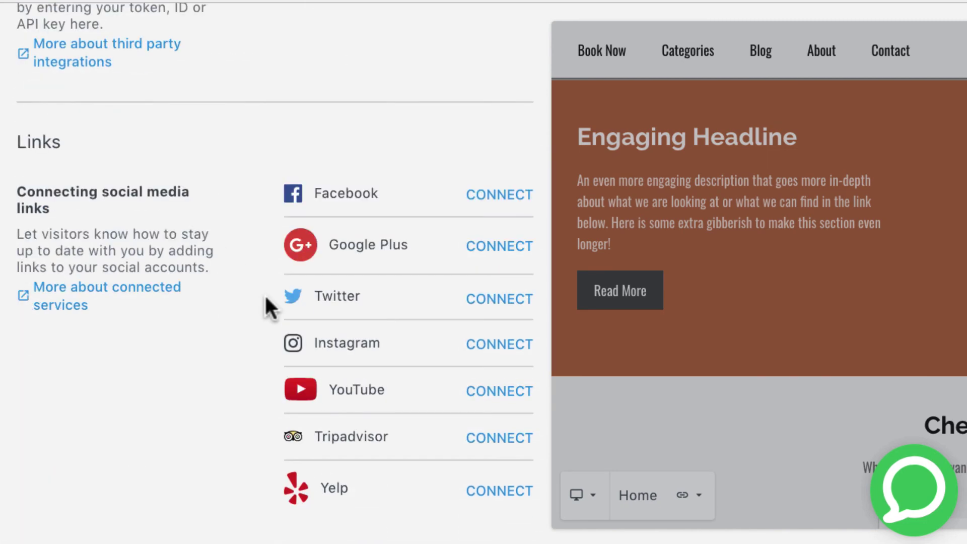